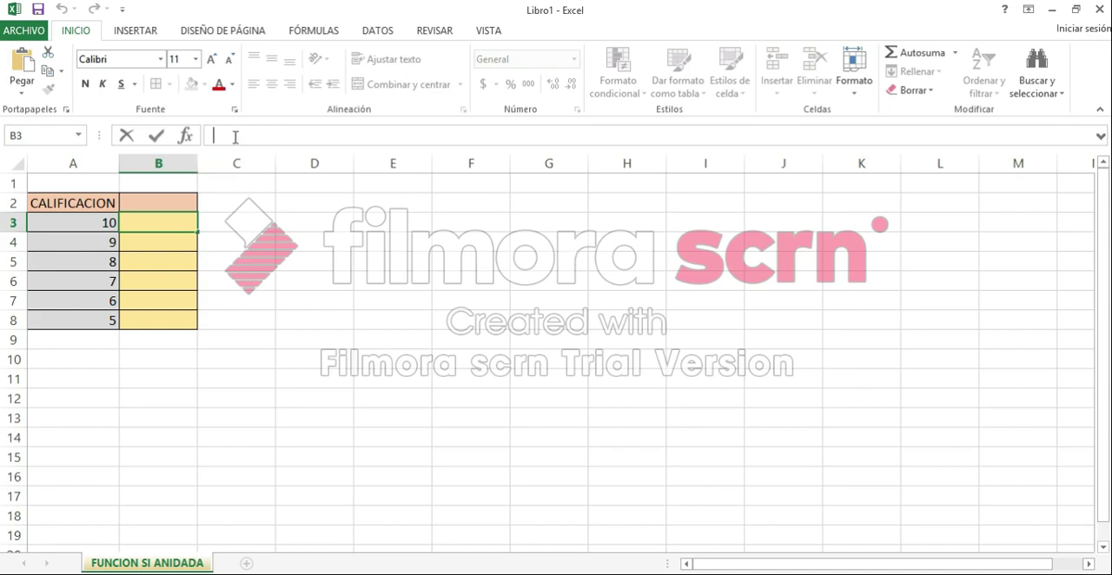
Step: Start a SI formula in cell B3 with the logical test A3>=10
text(=)
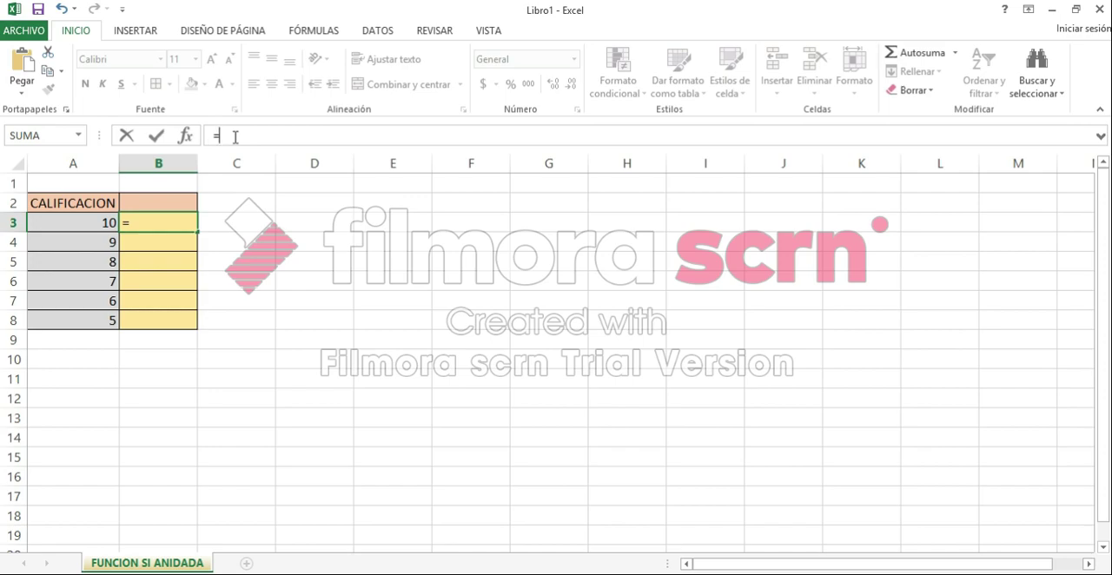
text(SI)
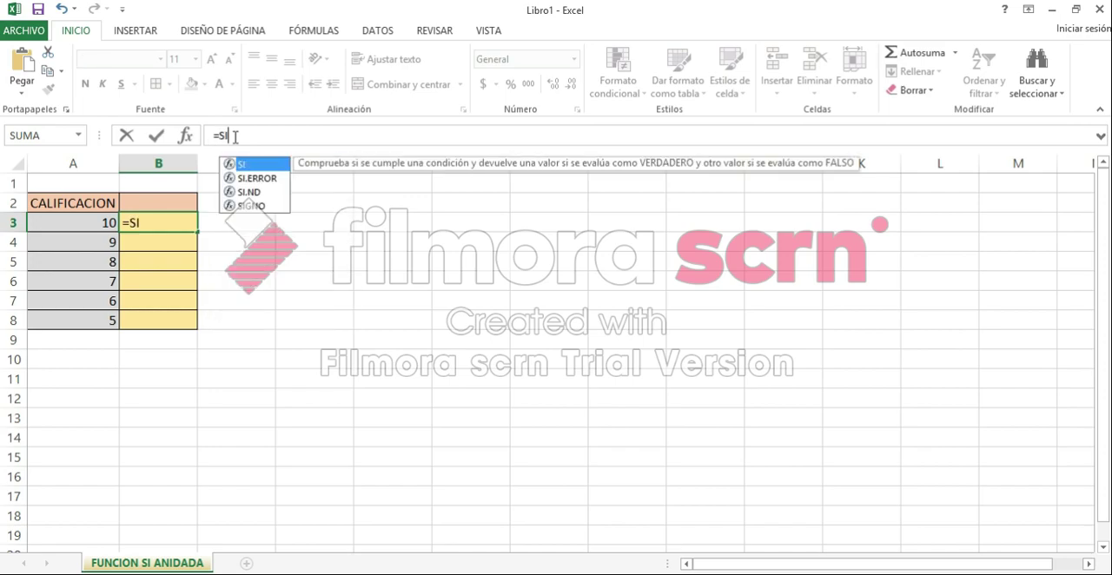
text(()
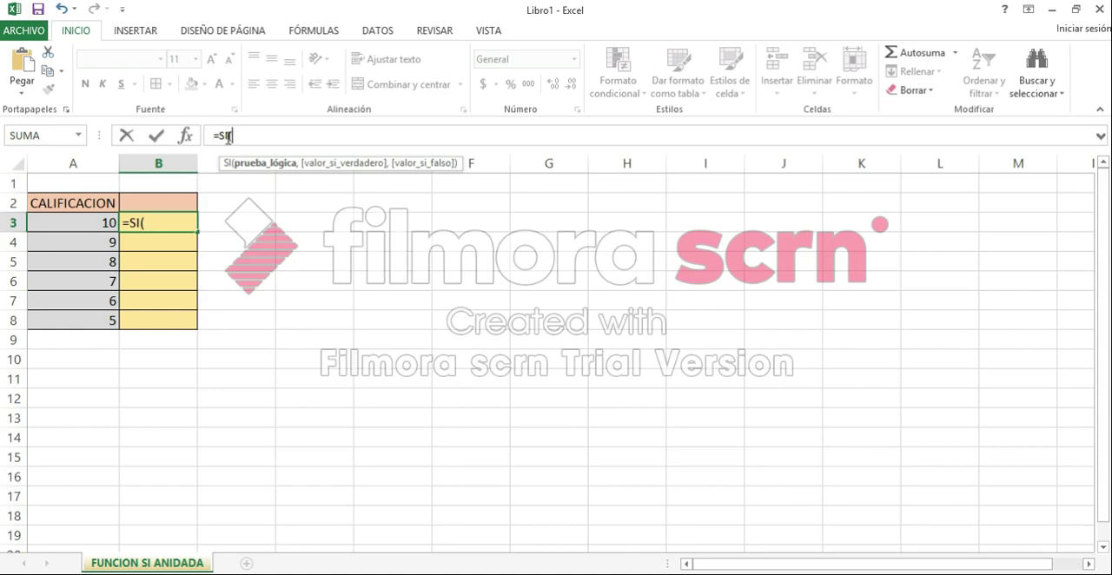
click(102, 228)
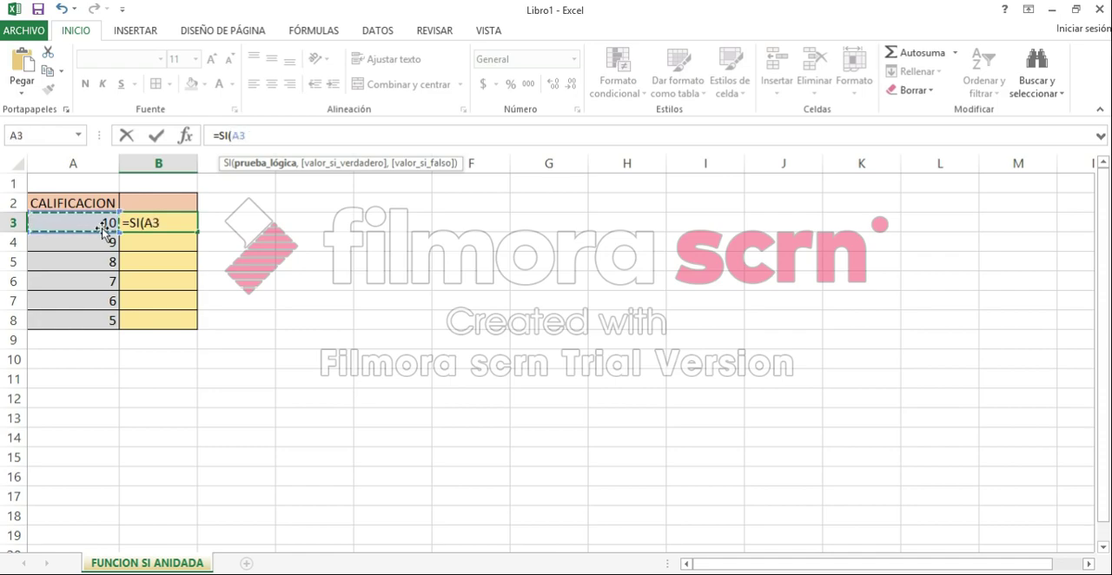
text(>?10)
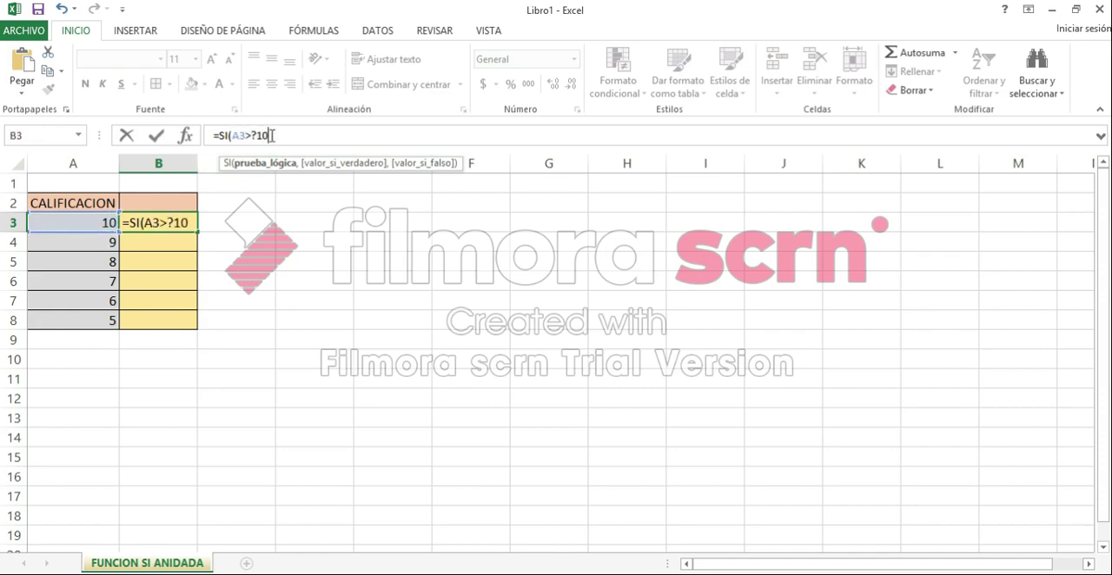
key(BackSpace)
key(BackSpace)
key(BackSpace)
text(=10,)
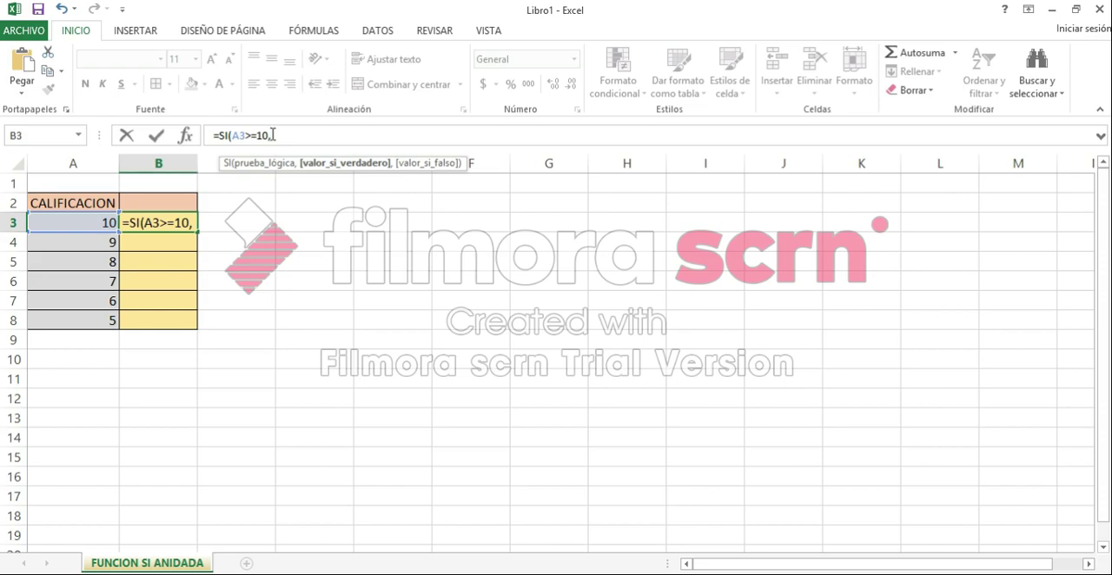
text(")
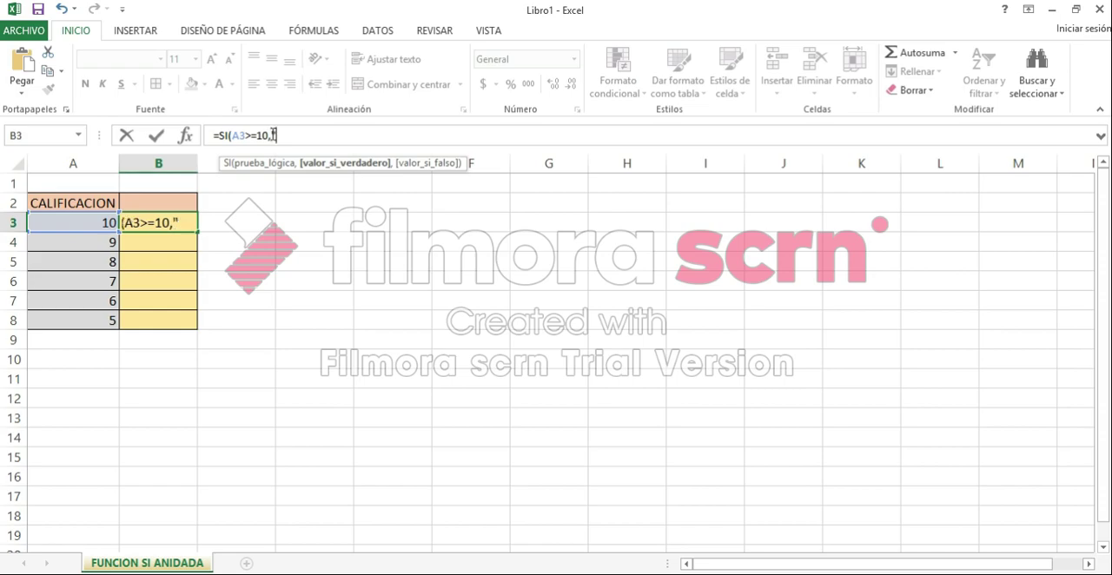
text(EXCE)
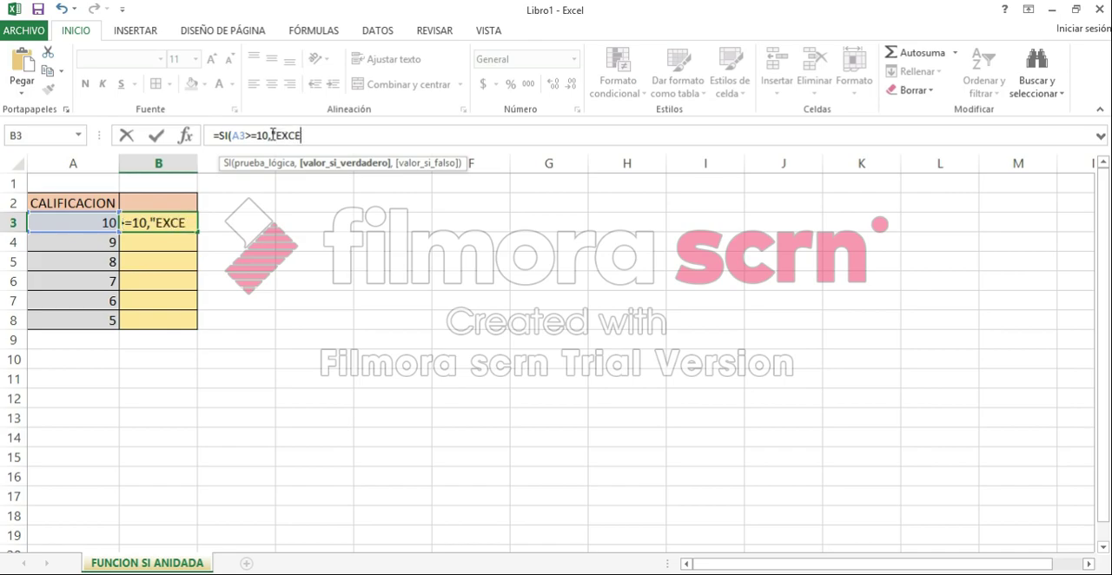
text(LENTE")
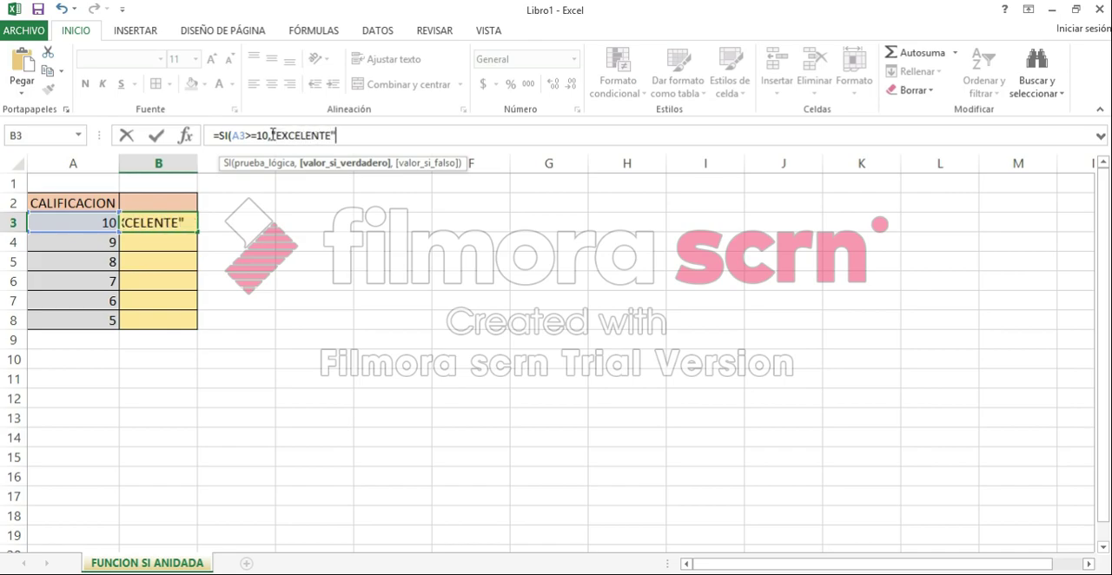
text(,)
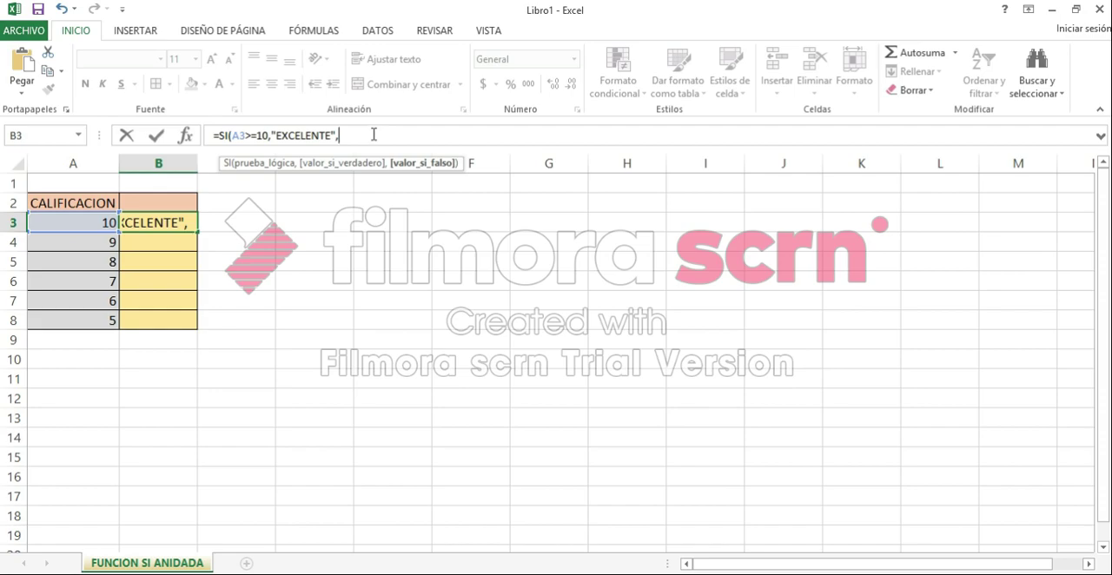
Step: Nest a second SI in the B3 formula that tests A3>=9 and returns "BUENO" when true
text(SI()
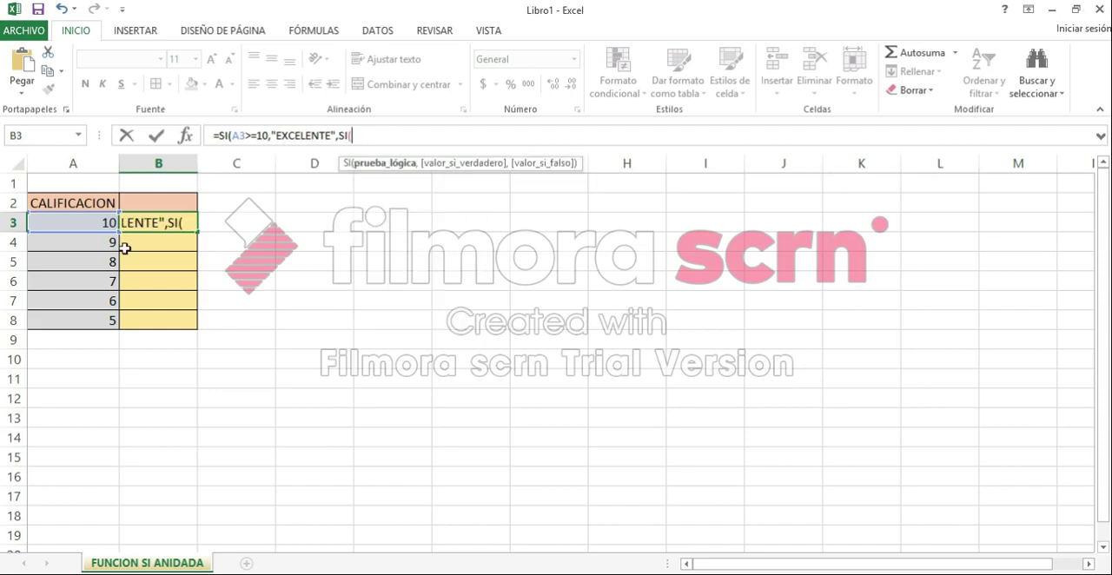
click(98, 223)
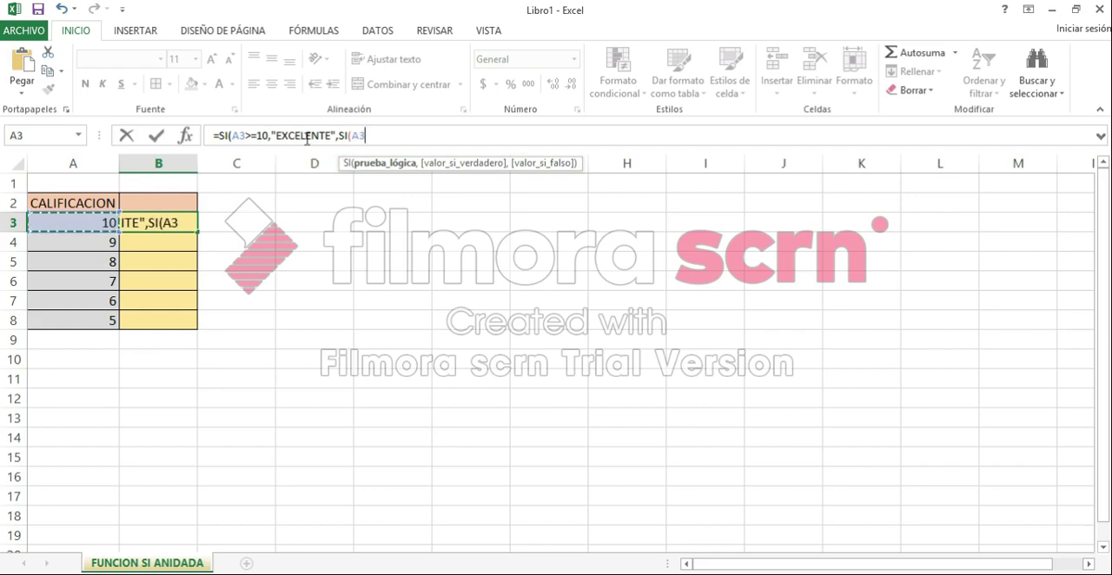
text(>=9)
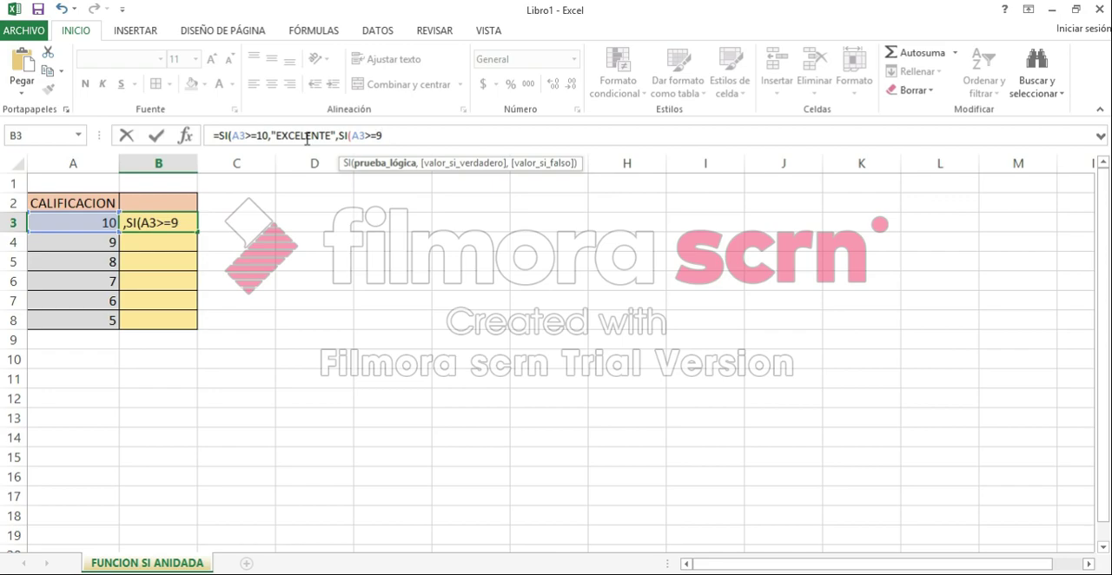
text(,)
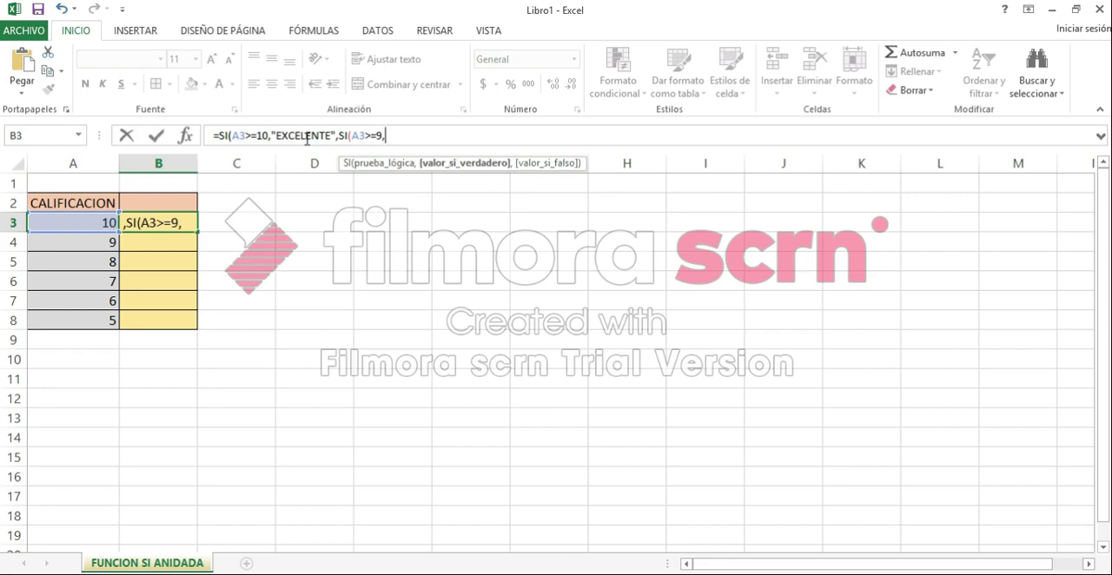
text("BUENO")
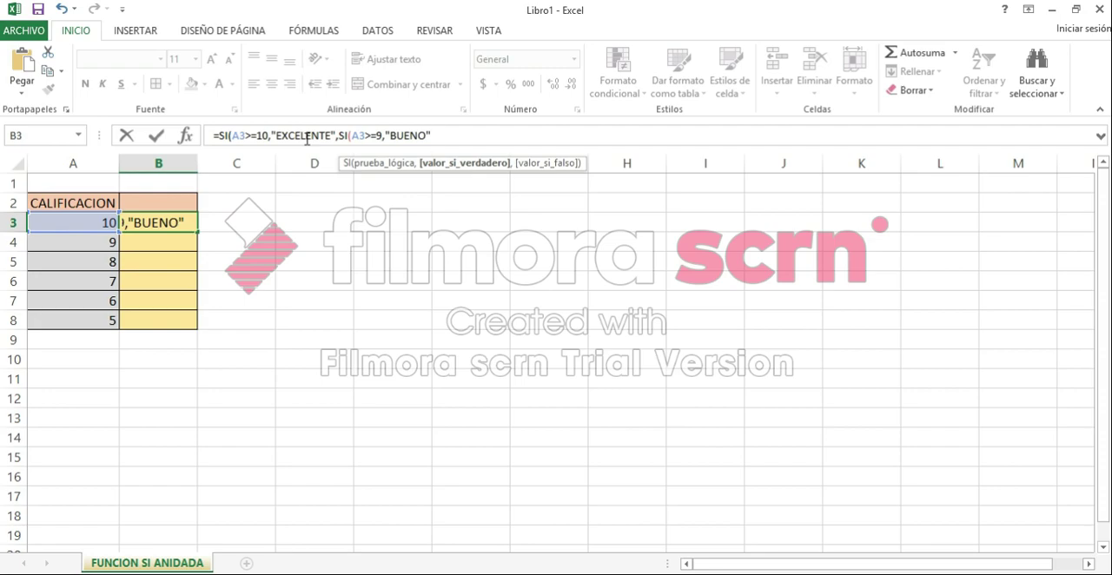
text(,)
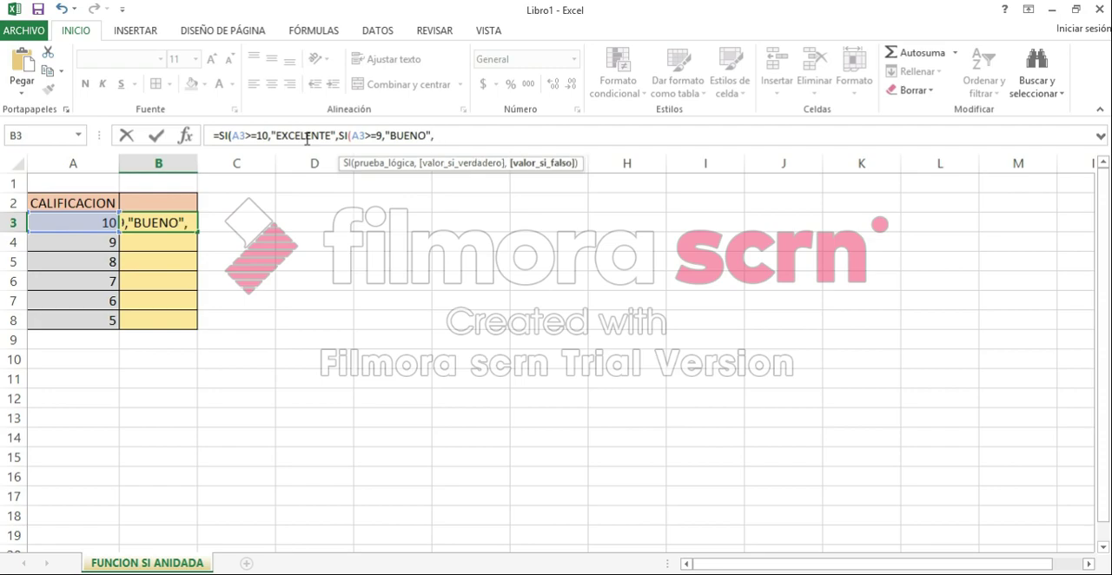
text(SI()
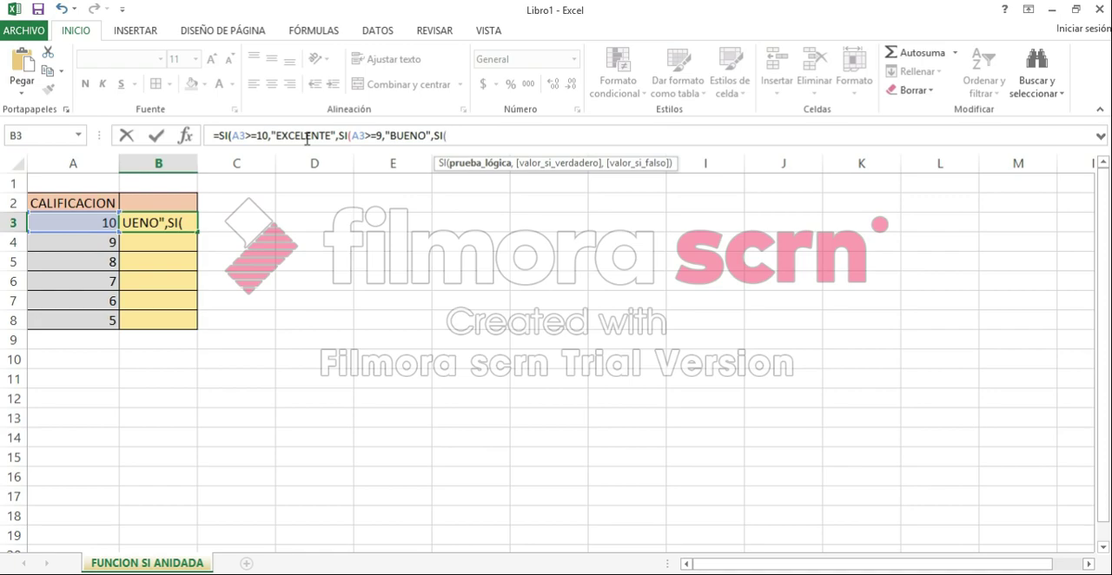
Step: Nest a third SI in the B3 formula that tests A3>=8 and returns "ACEPTABLE" when true
click(84, 224)
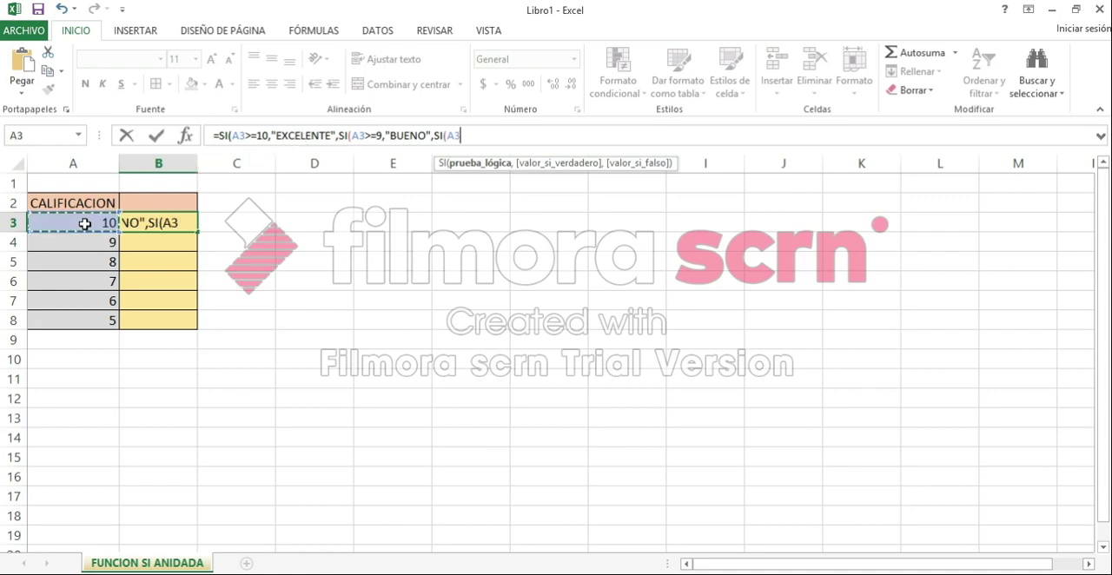
text(>)
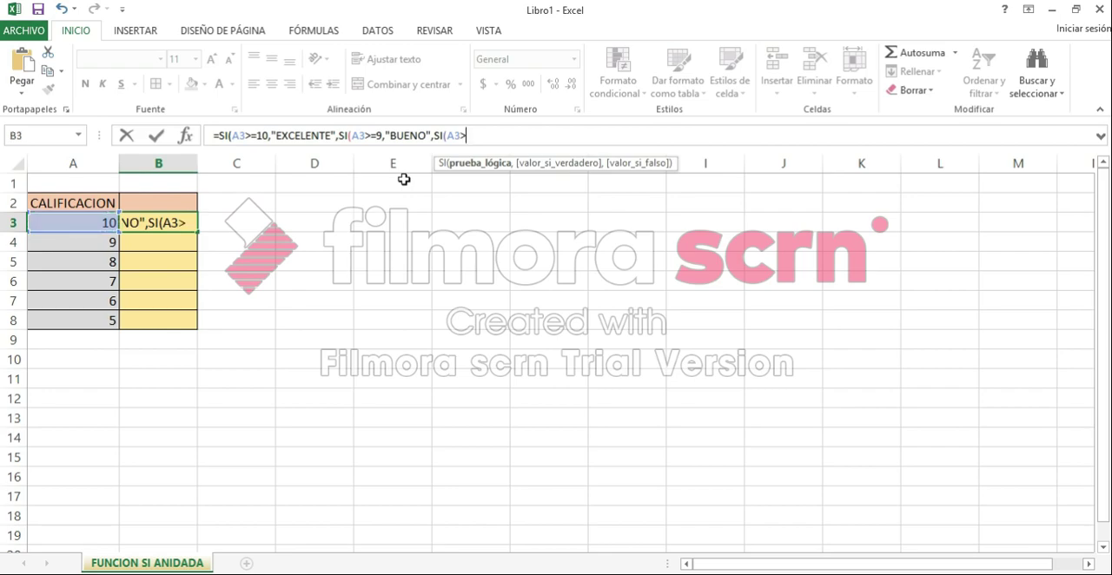
text(=8,)
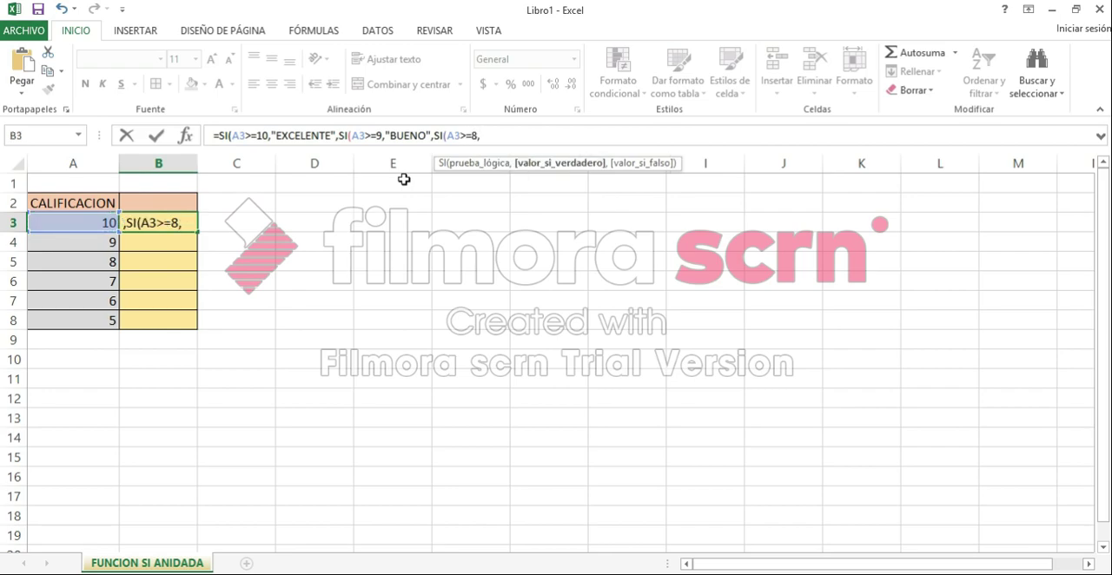
text(")
text(ACE)
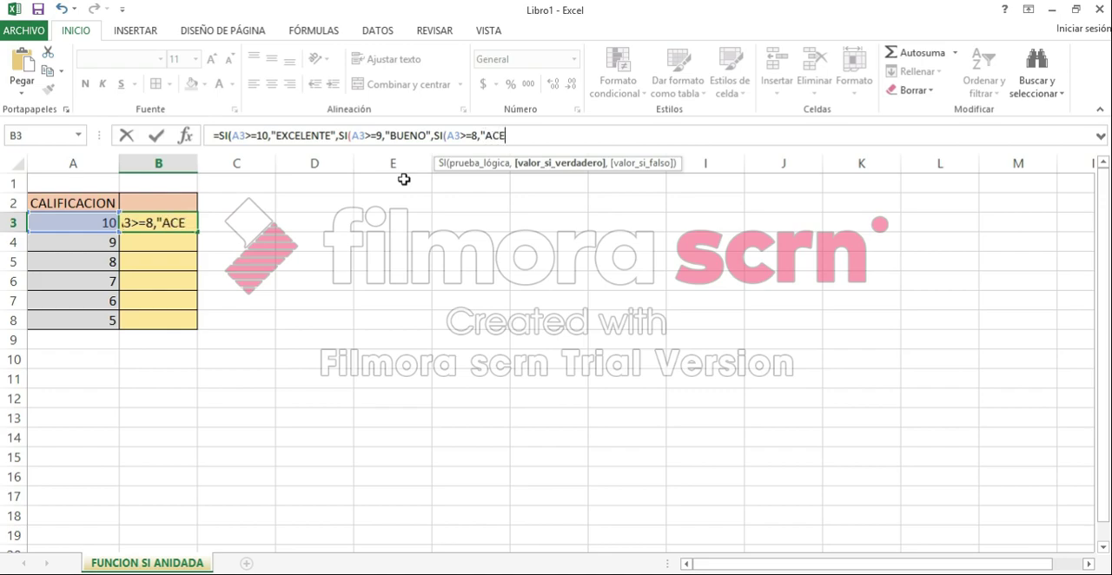
text(PTABL)
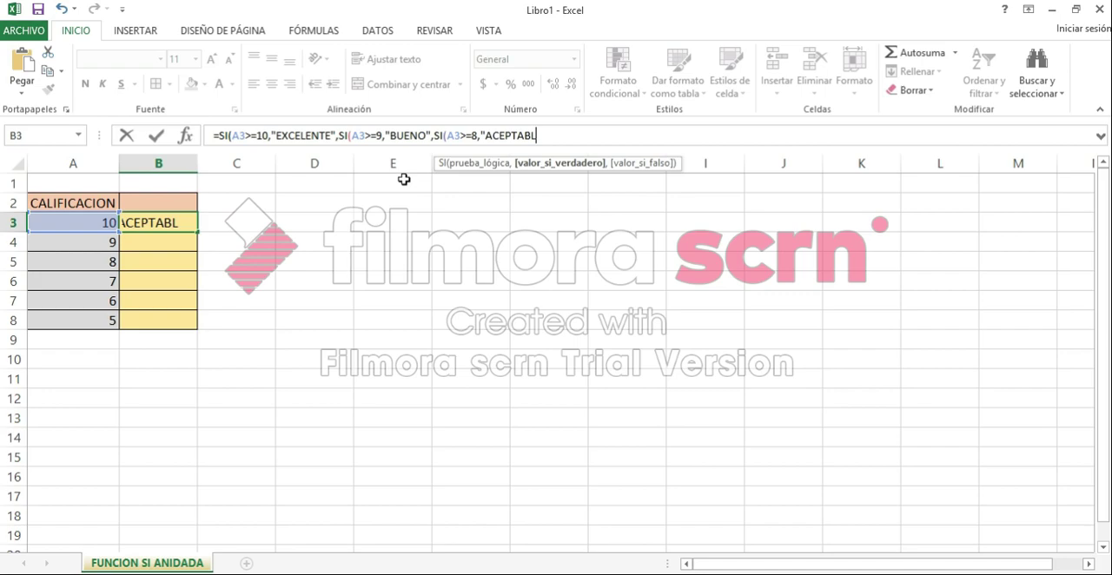
text(E",SI)
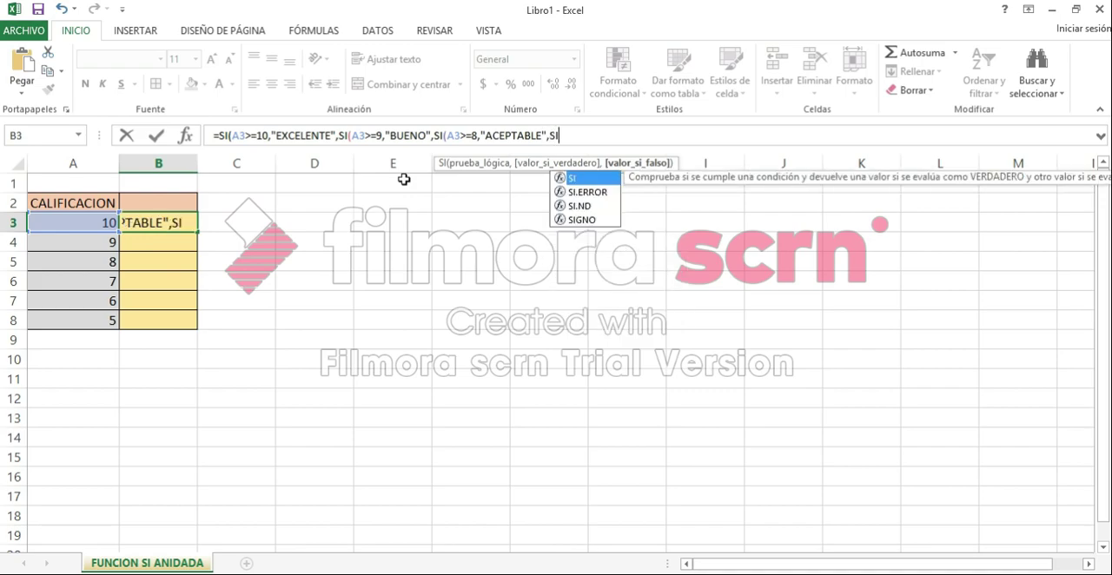
text(()
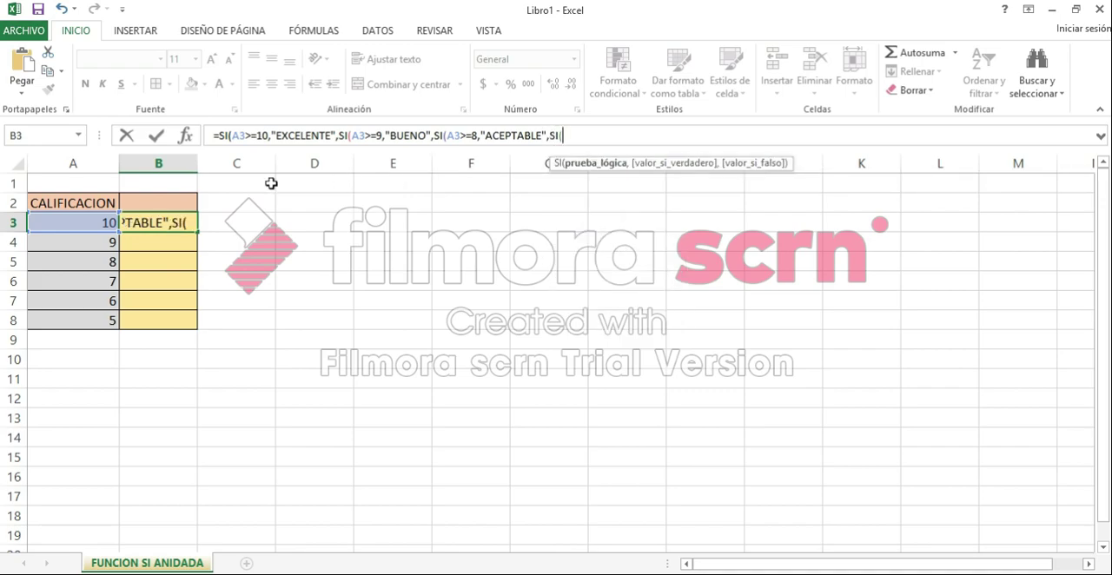
Step: Nest a fourth SI in the B3 formula that tests A3>=7 and returns "REGULAR" when true
click(111, 222)
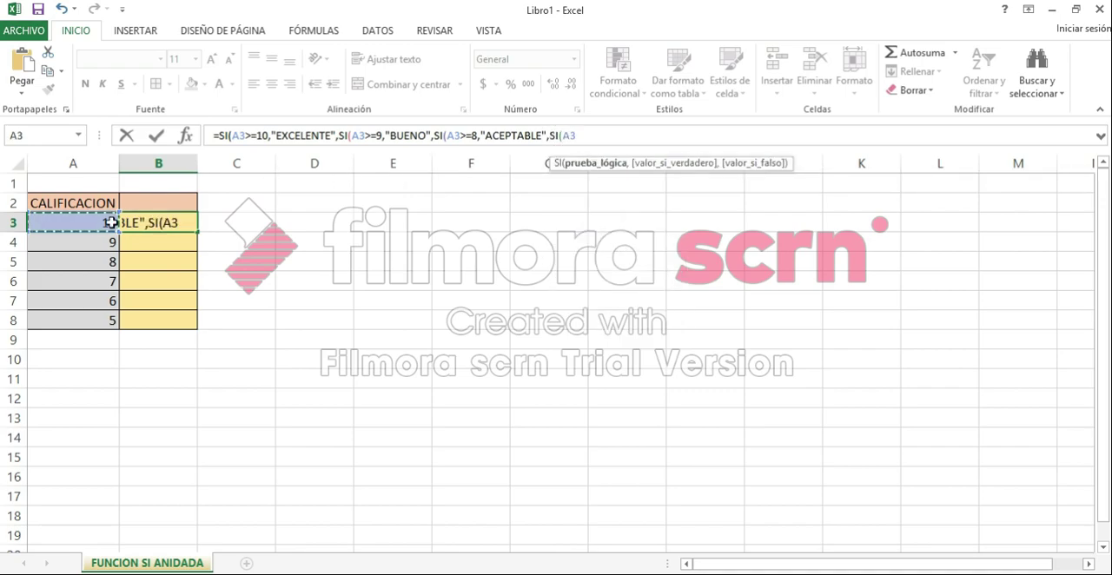
text(>=)
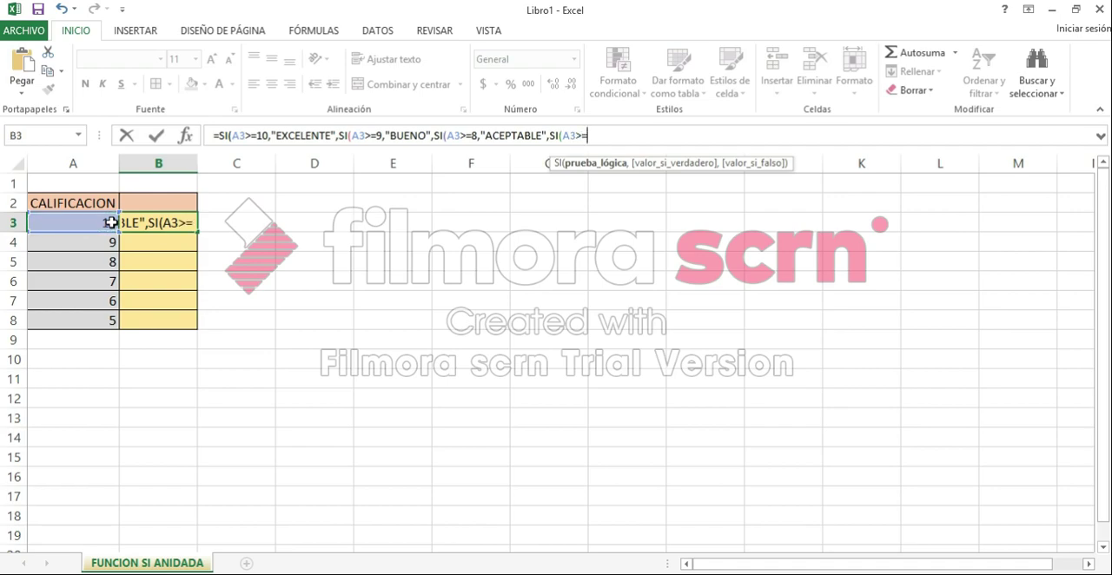
text(7)
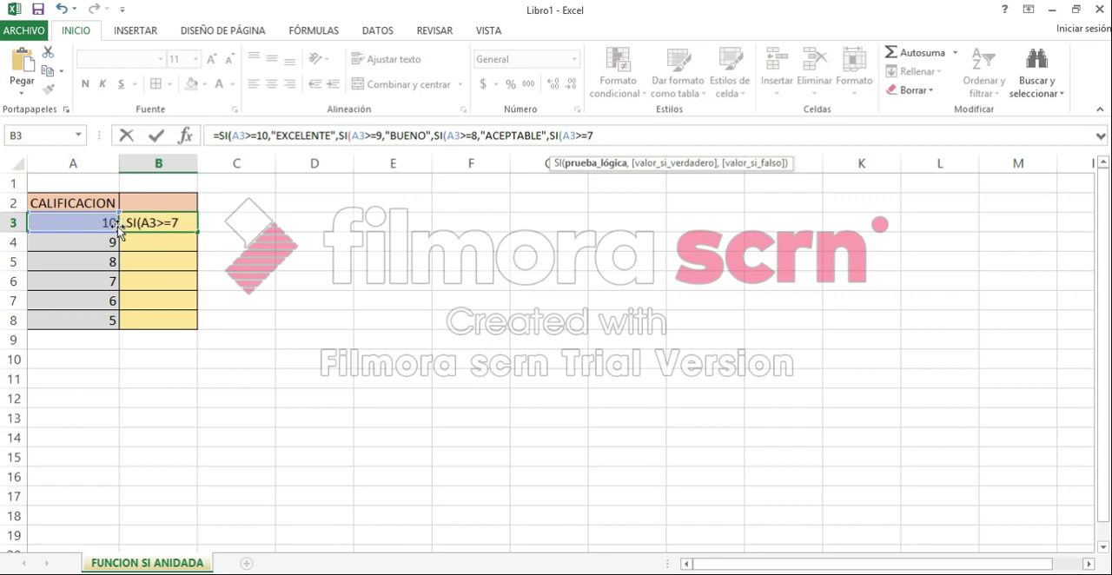
text(,")
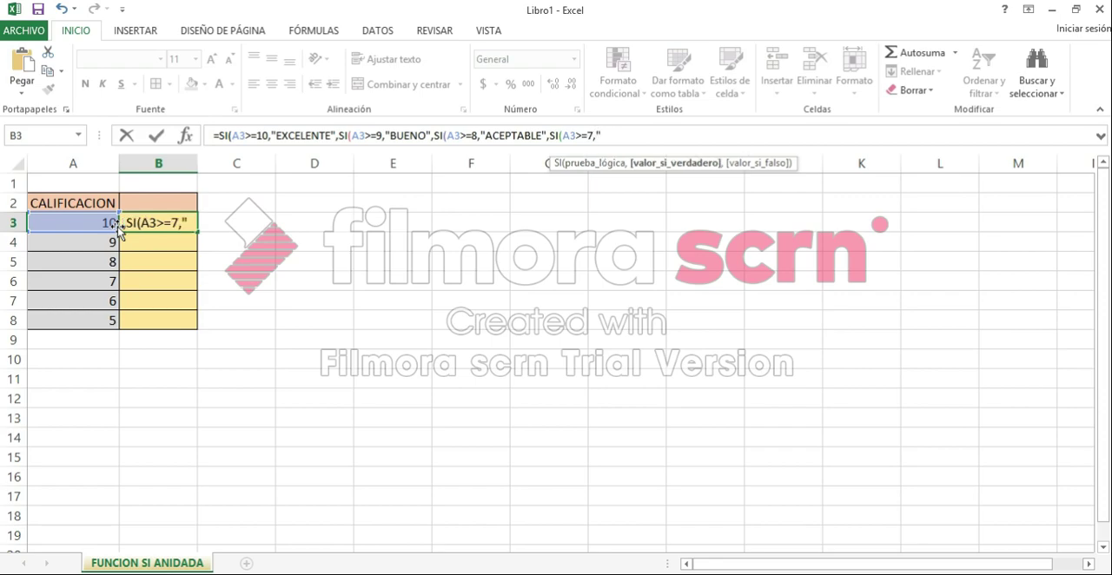
text(REGU)
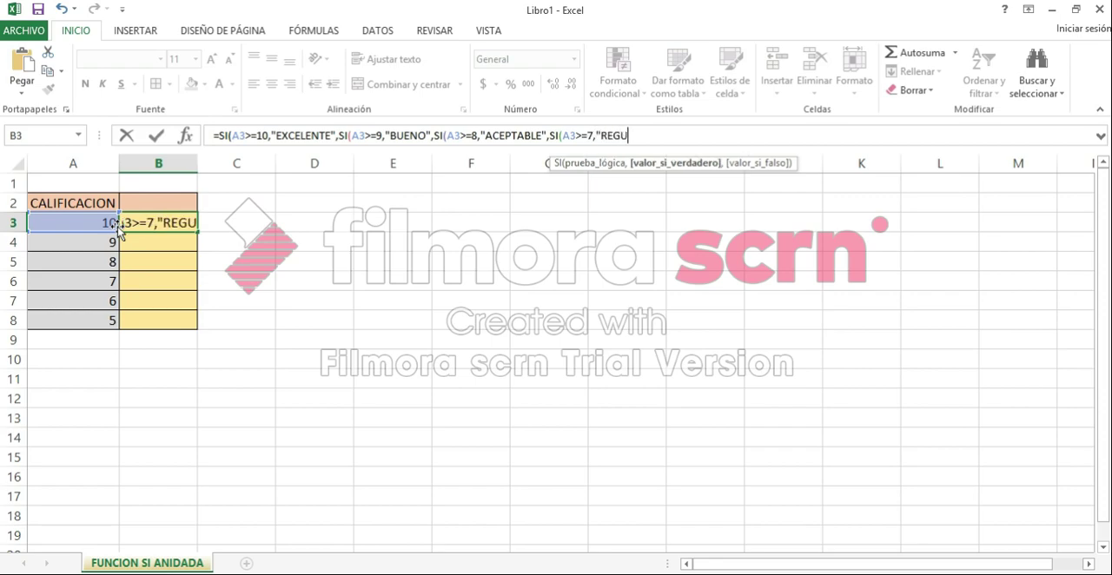
text(LAR)
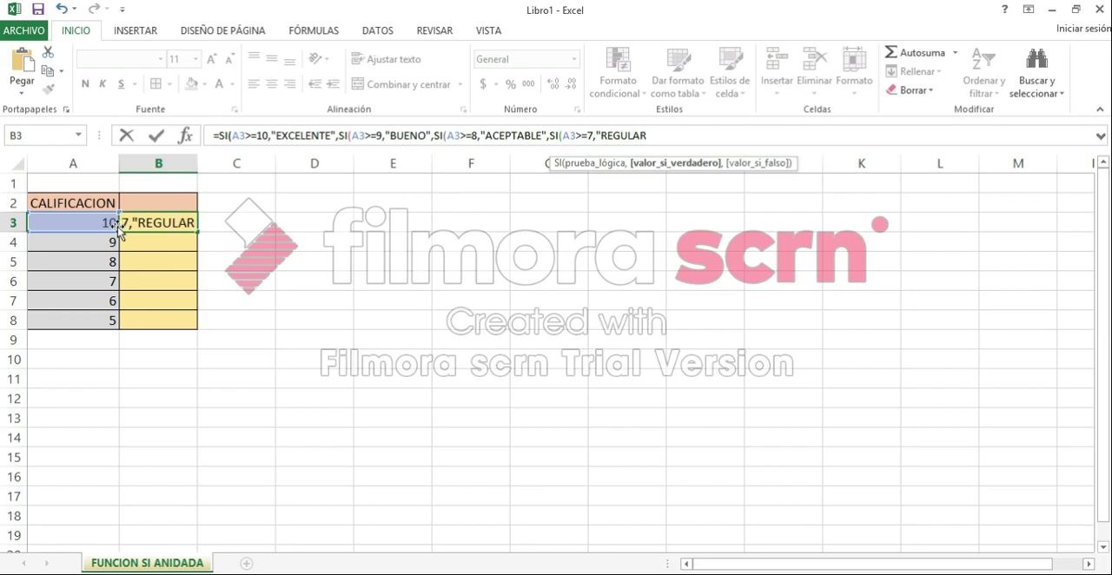
text(",)
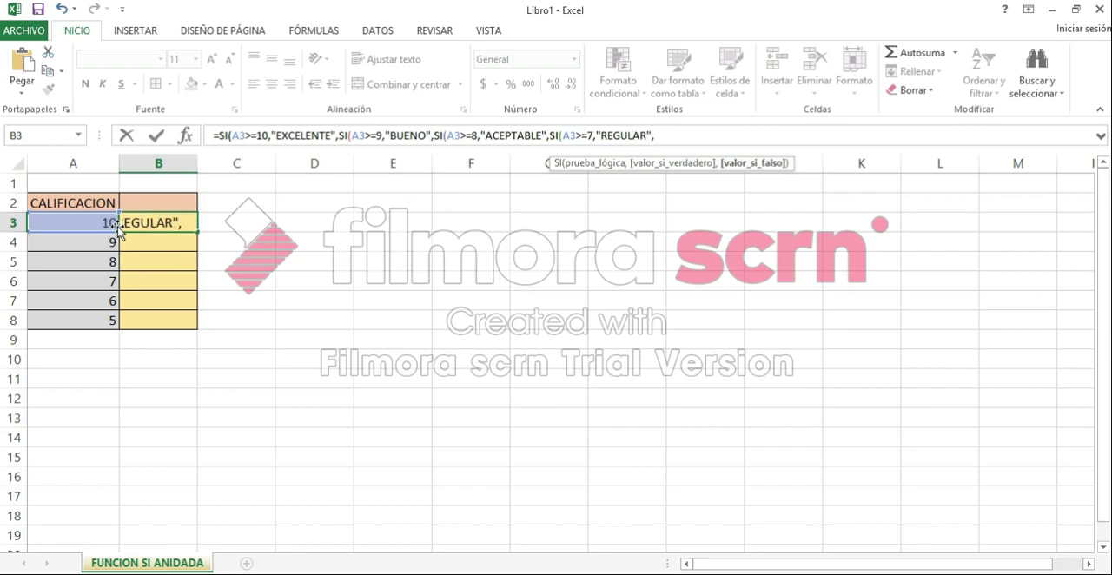
text(SI()
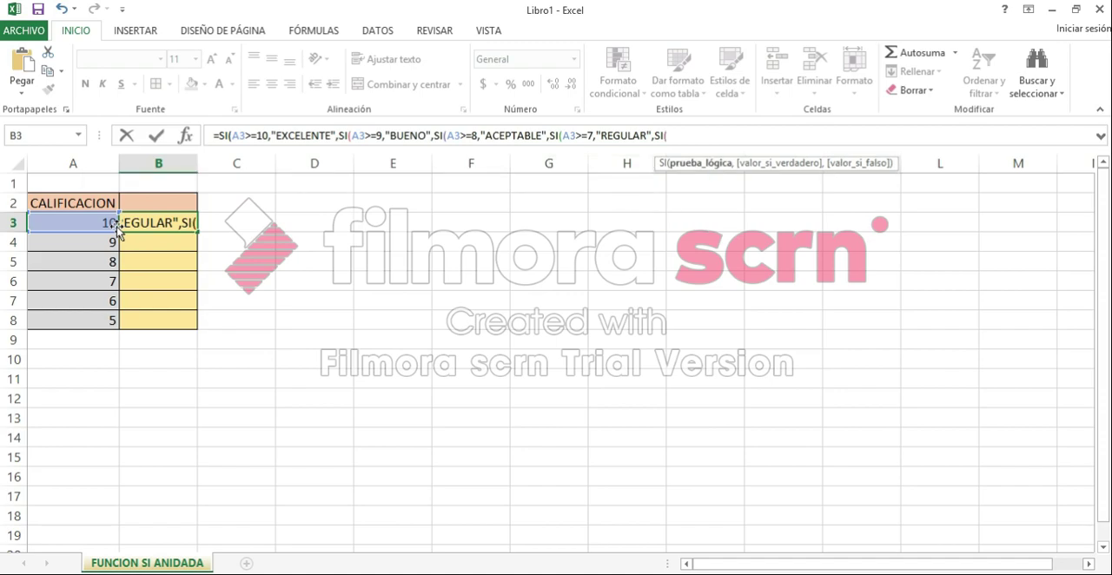
Step: Nest a fifth SI in the B3 formula that tests A3>=6 and returns "APROBADO" when true
click(105, 225)
text(>=6,)
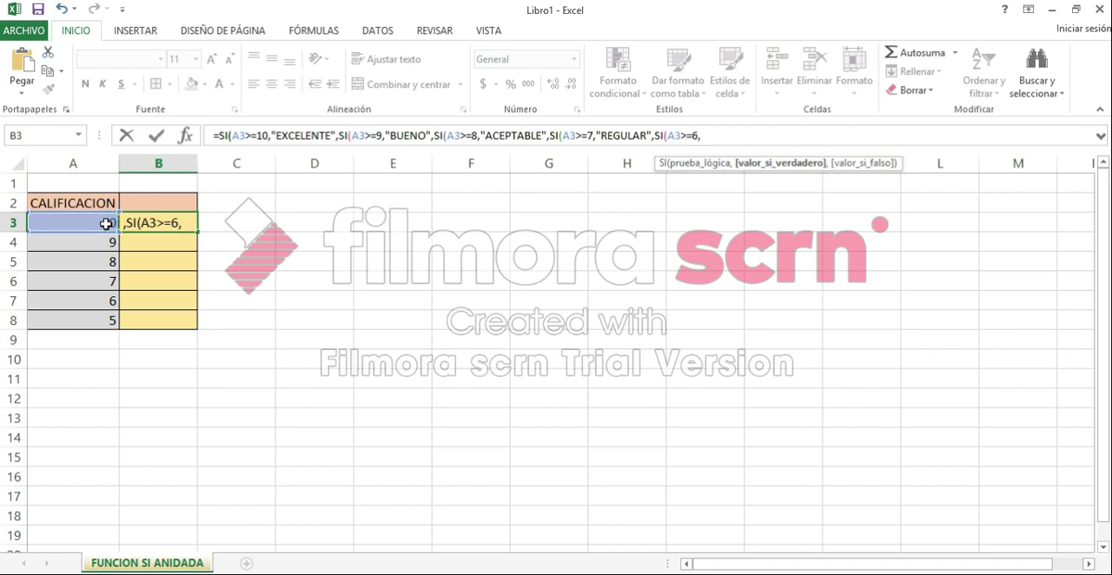
text("APROBADO)
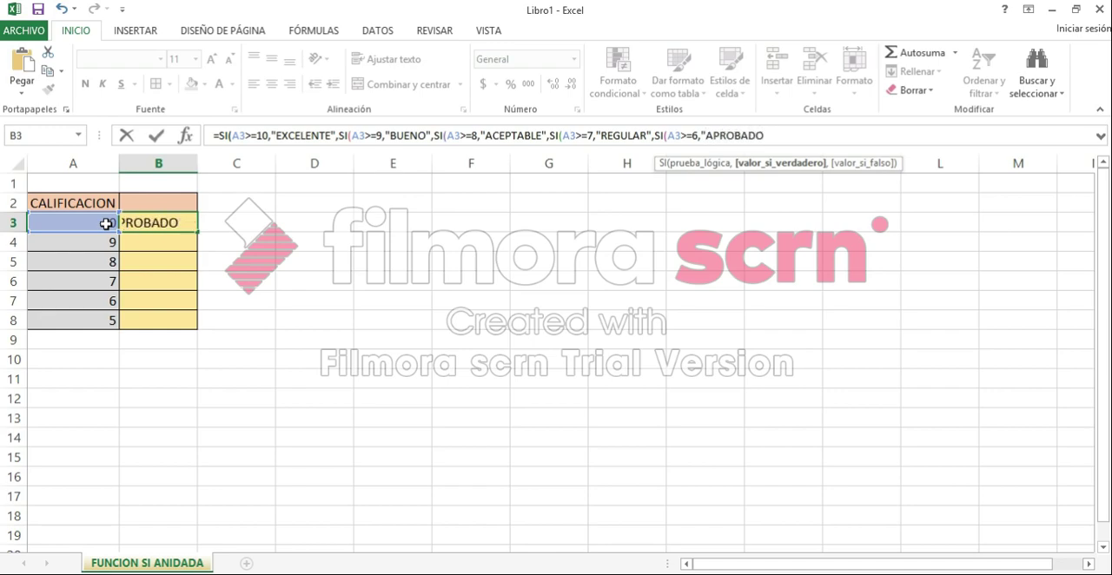
text(",)
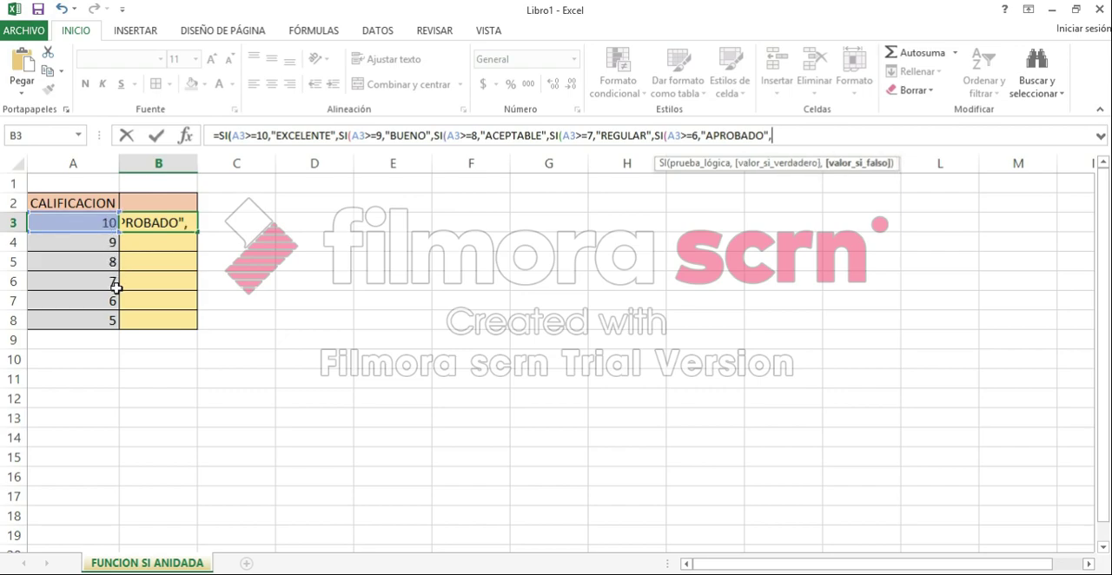
Step: Add "REPROBADO" as the value if false of the innermost SI in the B3 formula
text("REPRO)
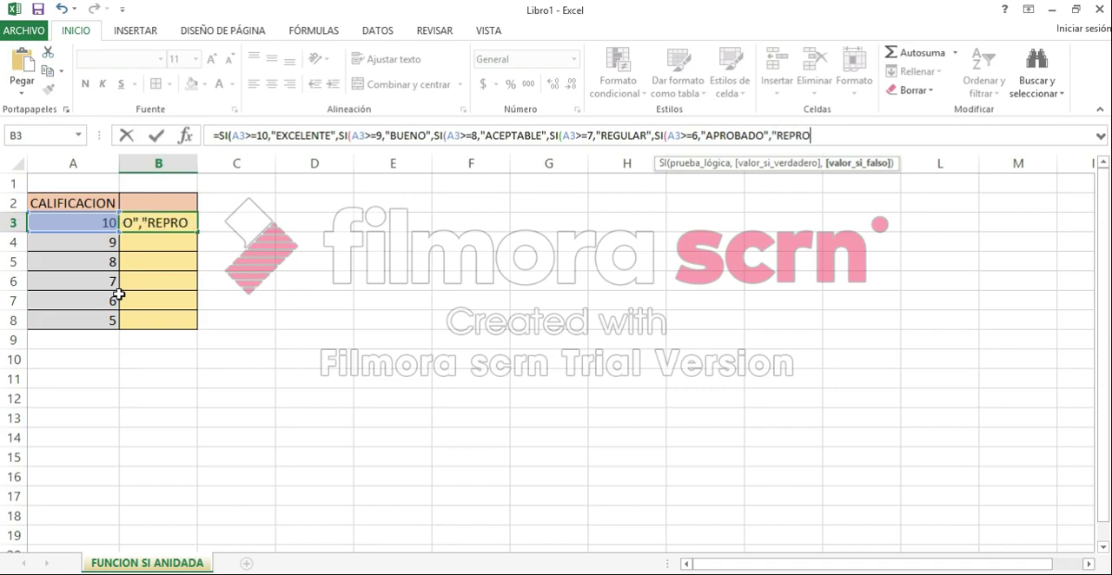
text(BADO")
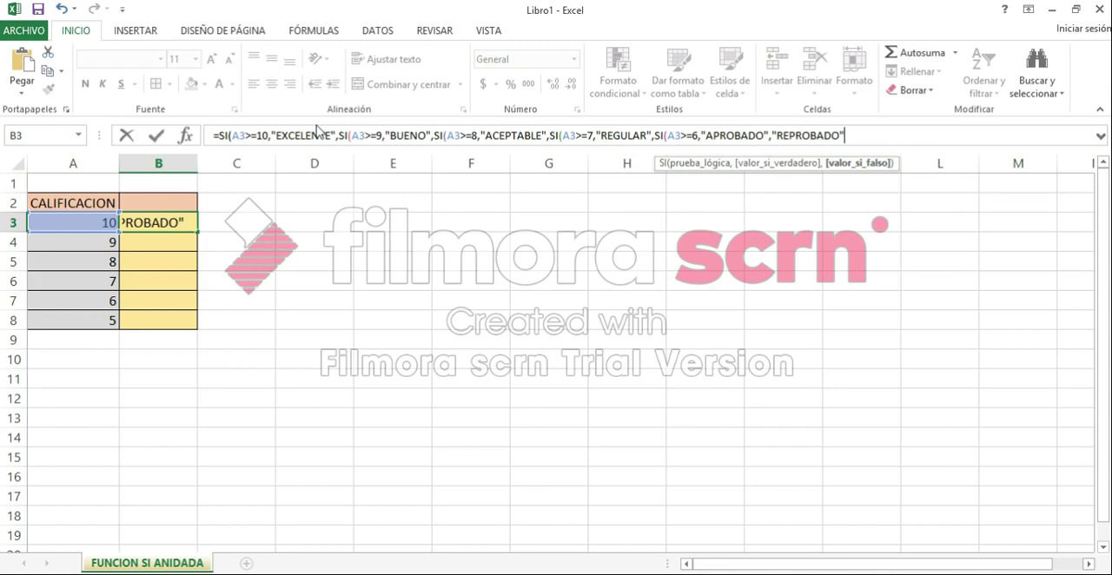
Step: Close all five nested SI functions with parentheses and enter the formula in B3
text()))))
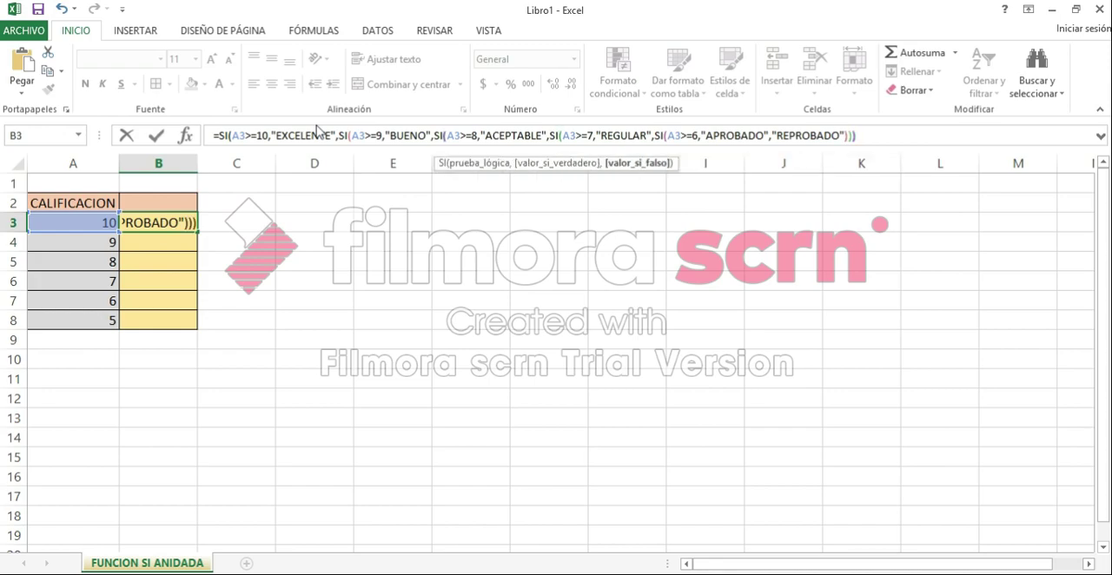
text())
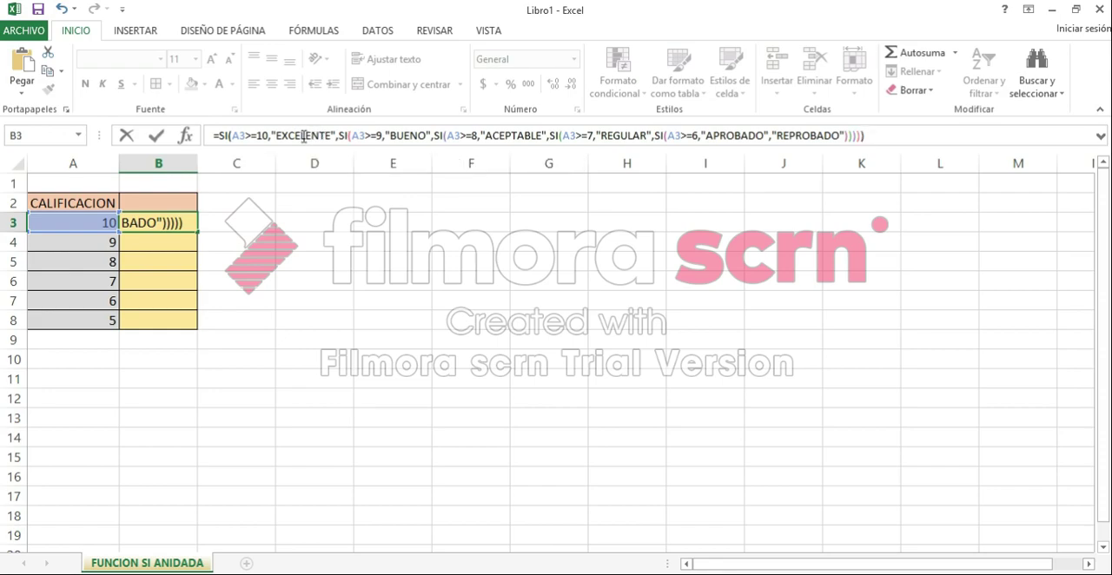
key(Return)
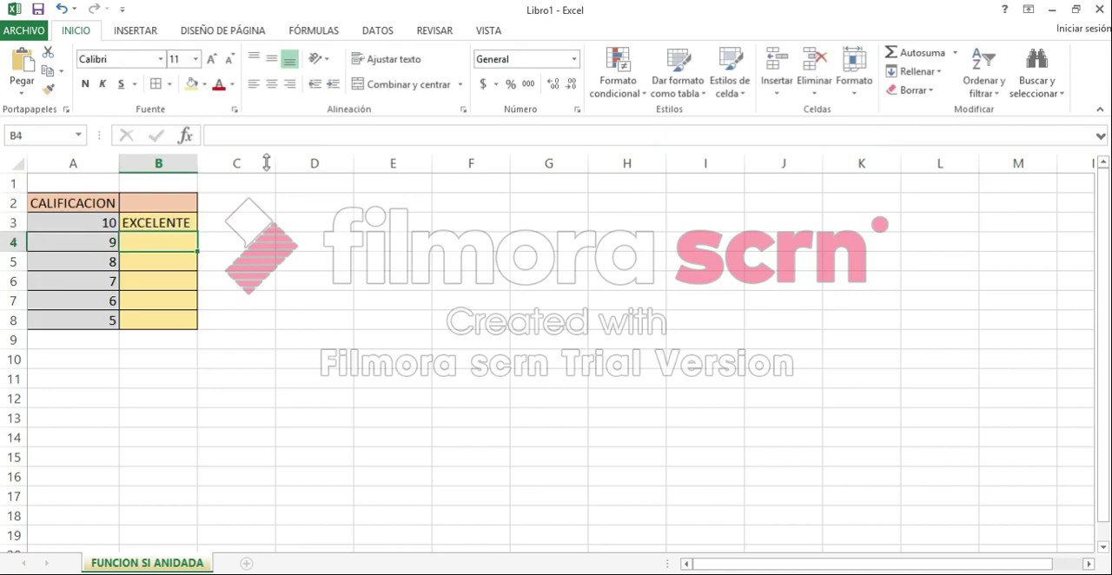
Step: Fill the nested SI formula from B3 down through B8 and check the copied formula in B4
click(130, 222)
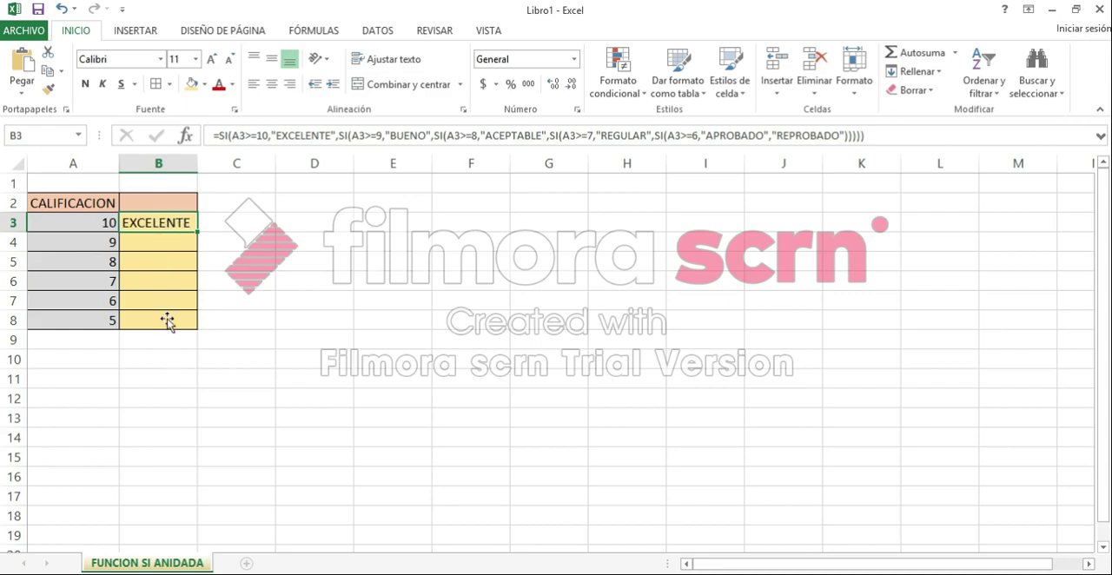
drag(196, 252, 195, 330)
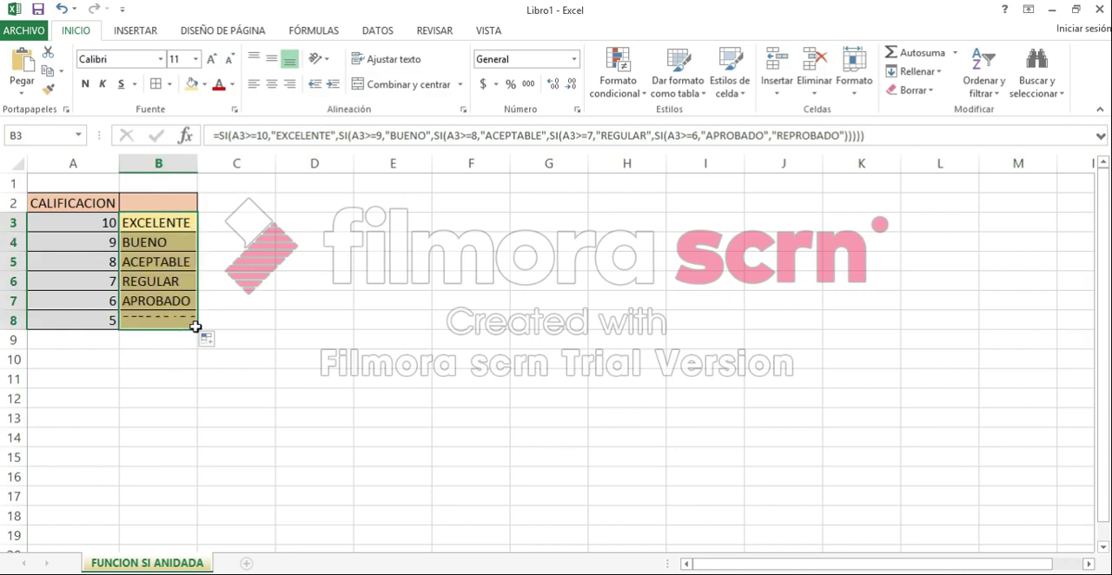
click(186, 241)
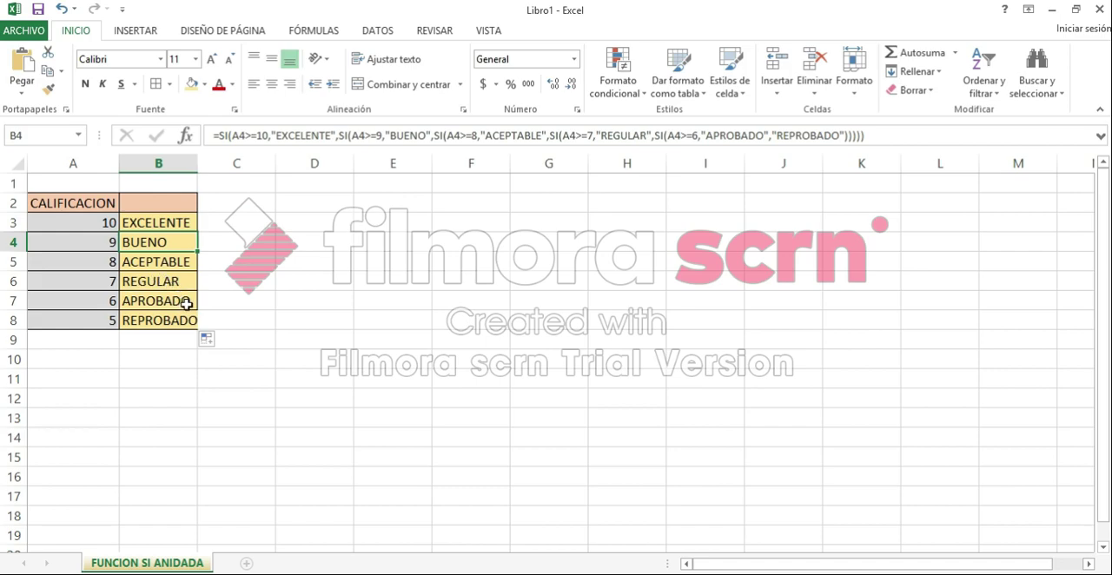
Step: Test the formula with other grades by entering 5, 5, 6 and 7 in cells A3 to A6
click(106, 219)
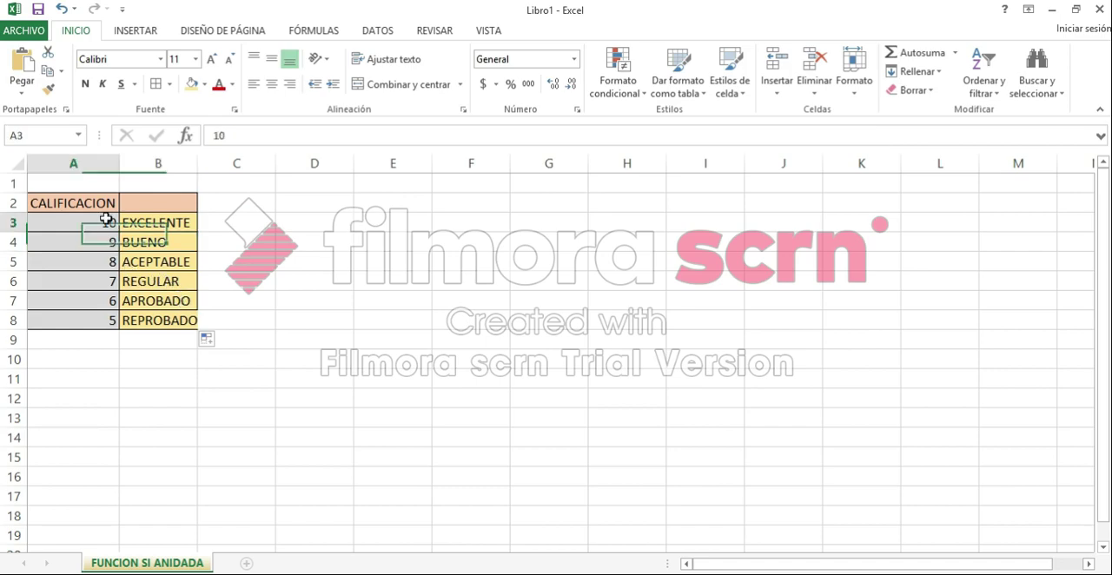
text(5)
key(Return)
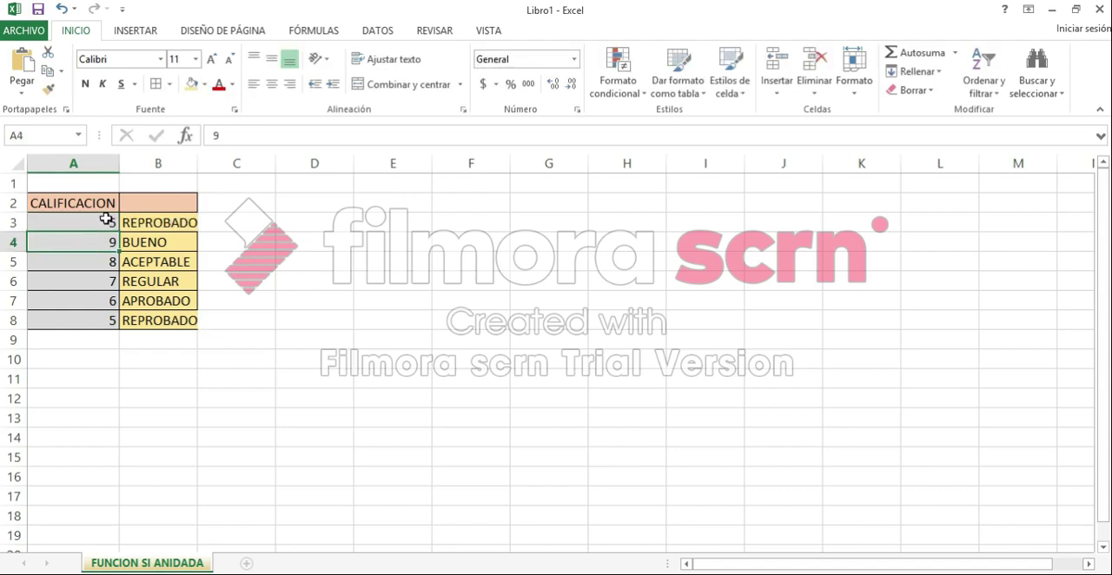
text(5)
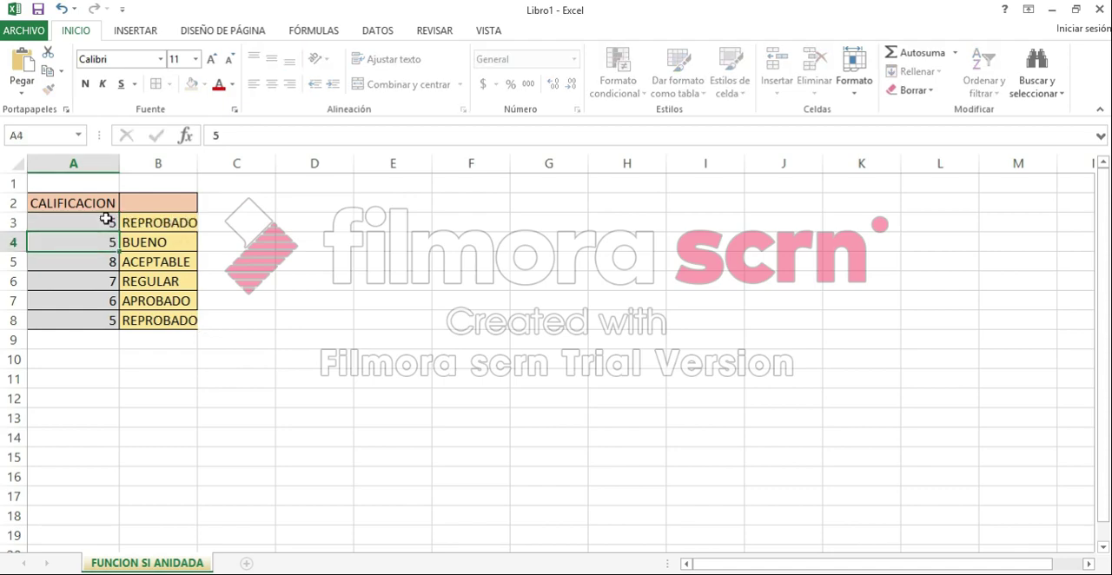
key(Return)
text(6)
key(Return)
text(7)
key(Return)
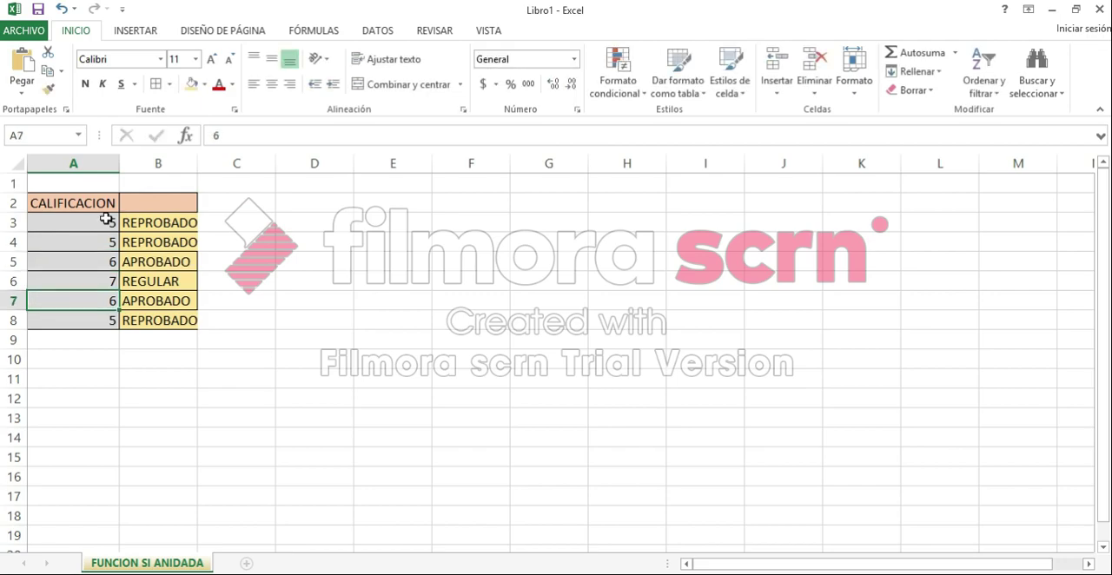
Step: Autofit the width of column B to its rating texts and select B3
double_click(198, 163)
click(146, 218)
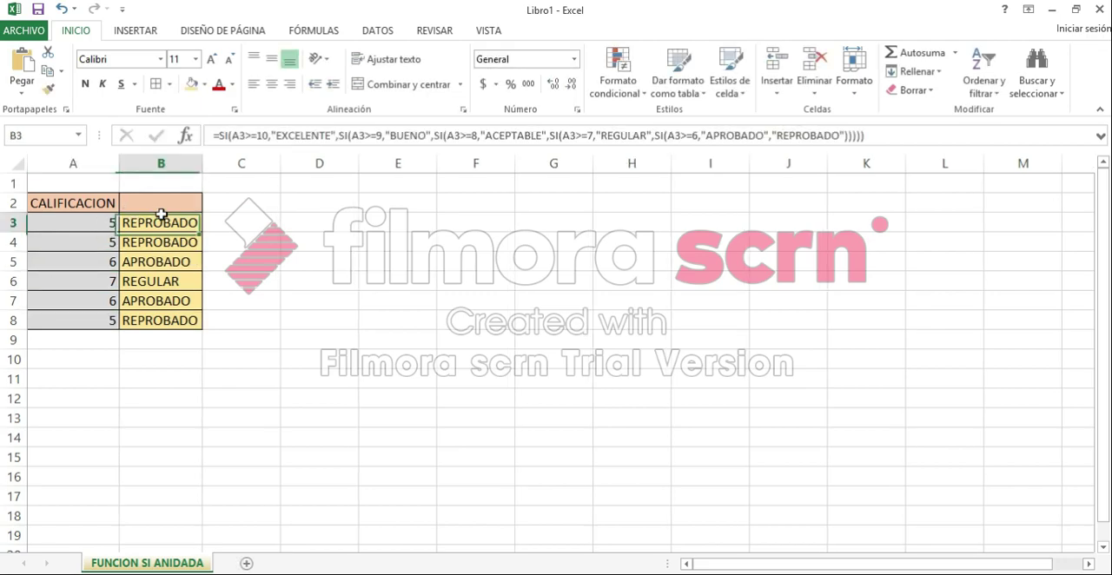
Step: Enter the grades 10, 9 and 8 in cells A3 to A5 and review the formulas in B4 and B3
click(110, 226)
text(10)
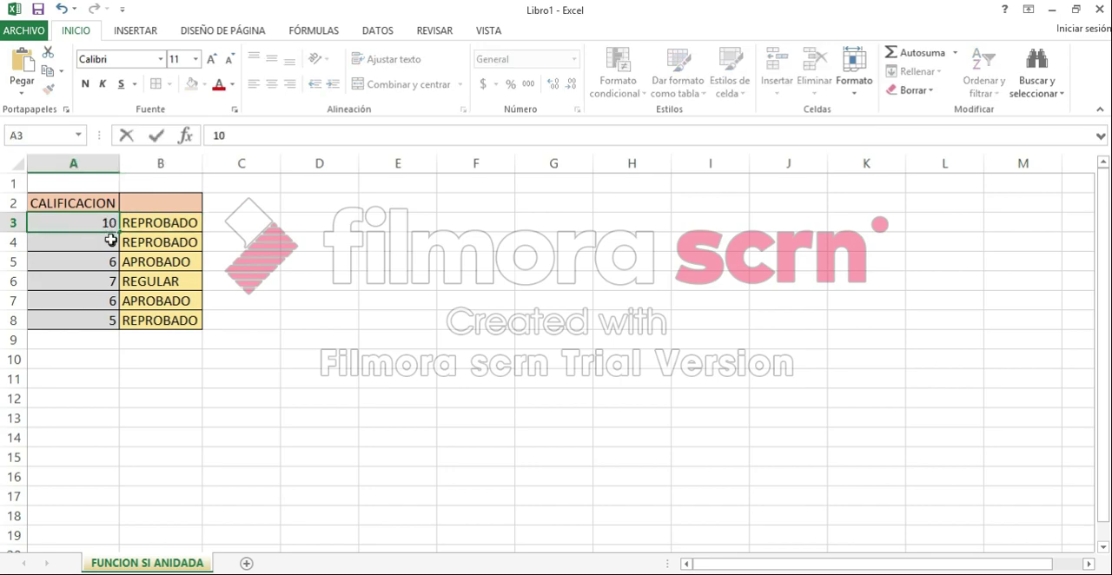
key(Return)
text(9)
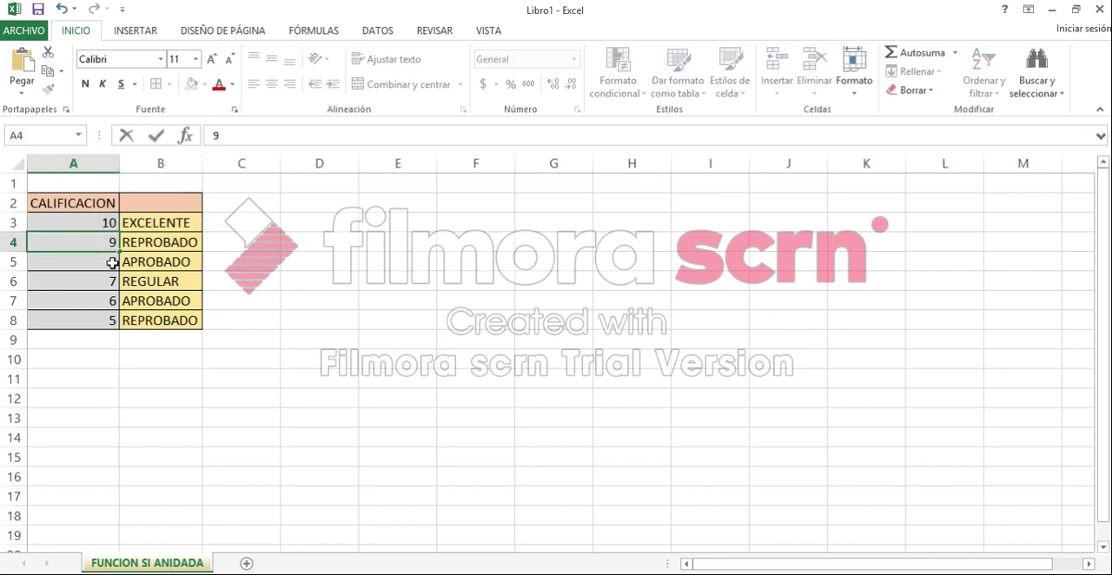
key(Return)
text(8)
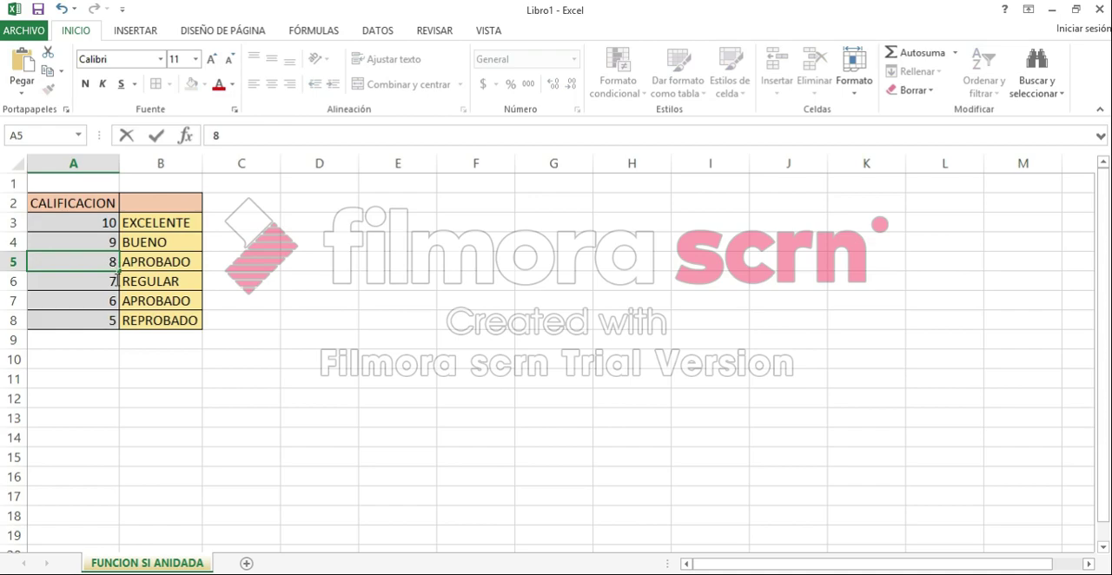
key(Return)
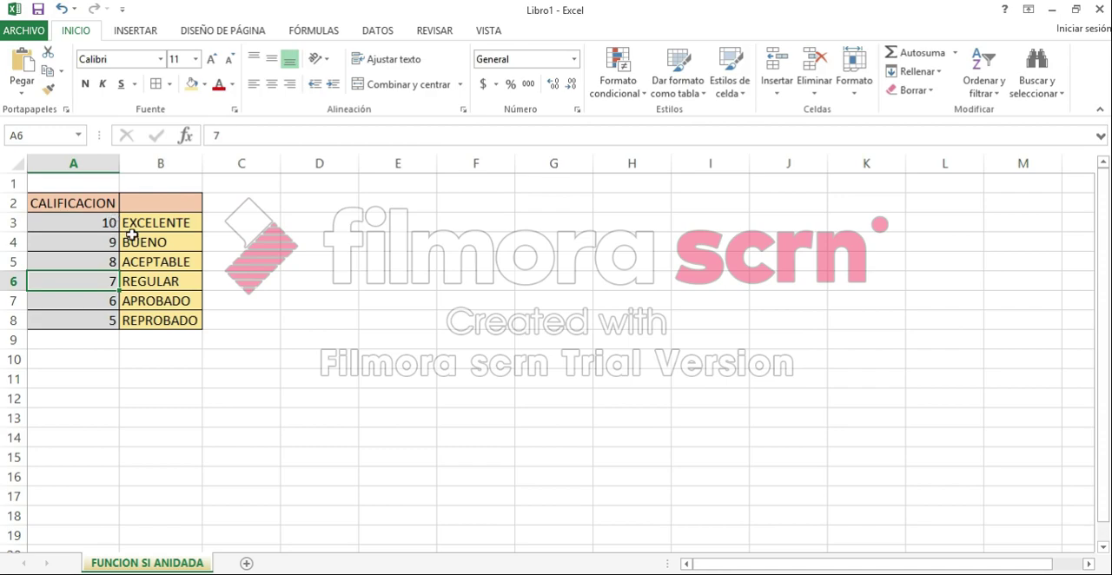
click(187, 246)
click(185, 217)
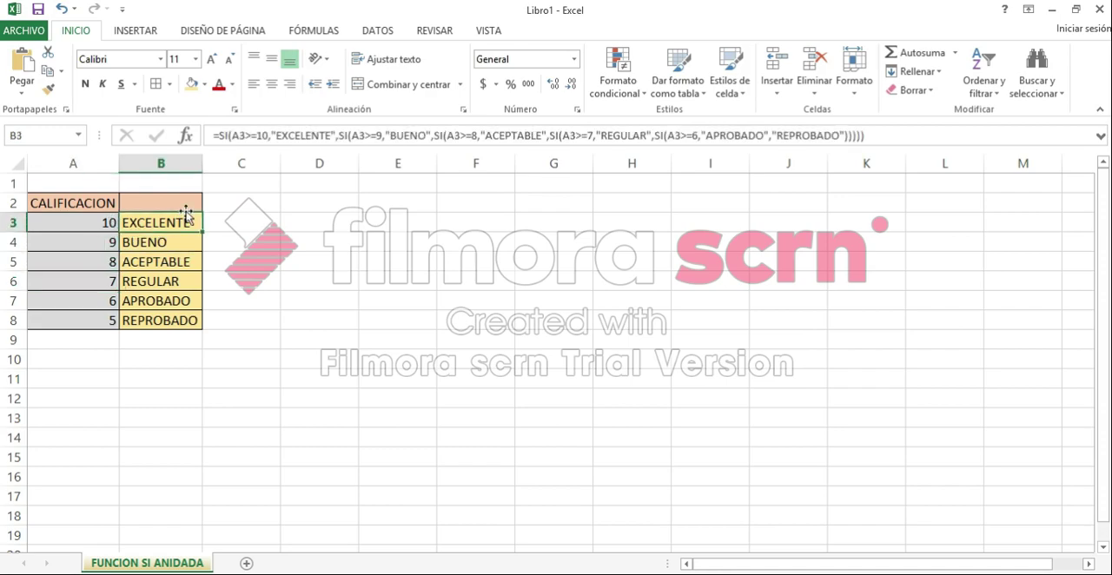